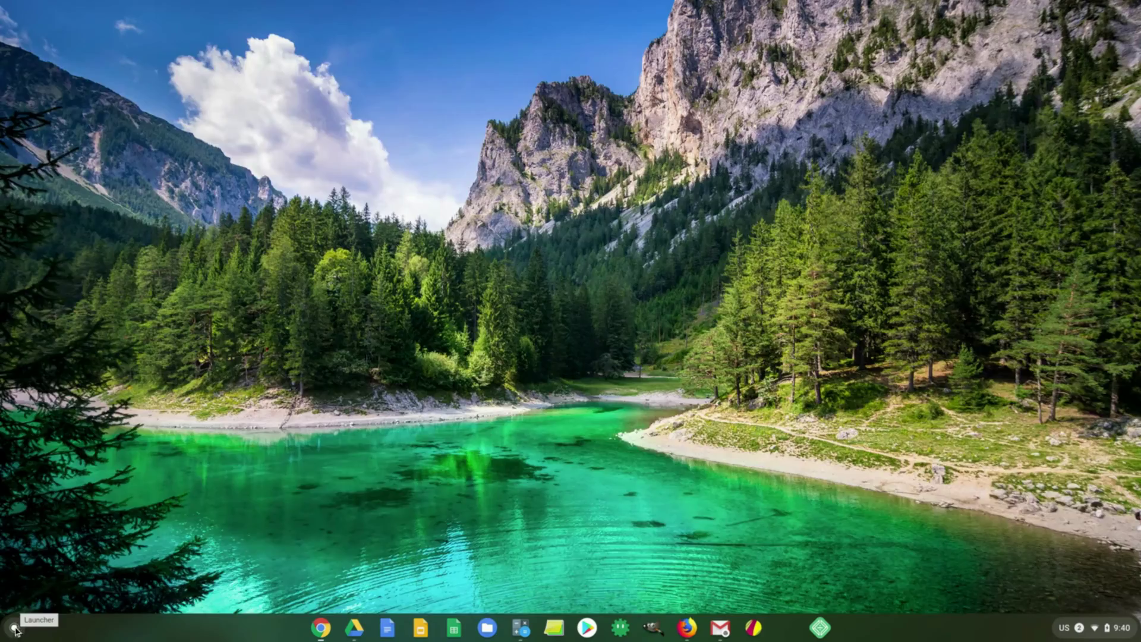
Expand the launcher to the full app grid, browse its pages, and return to page 1
left_click(14, 629)
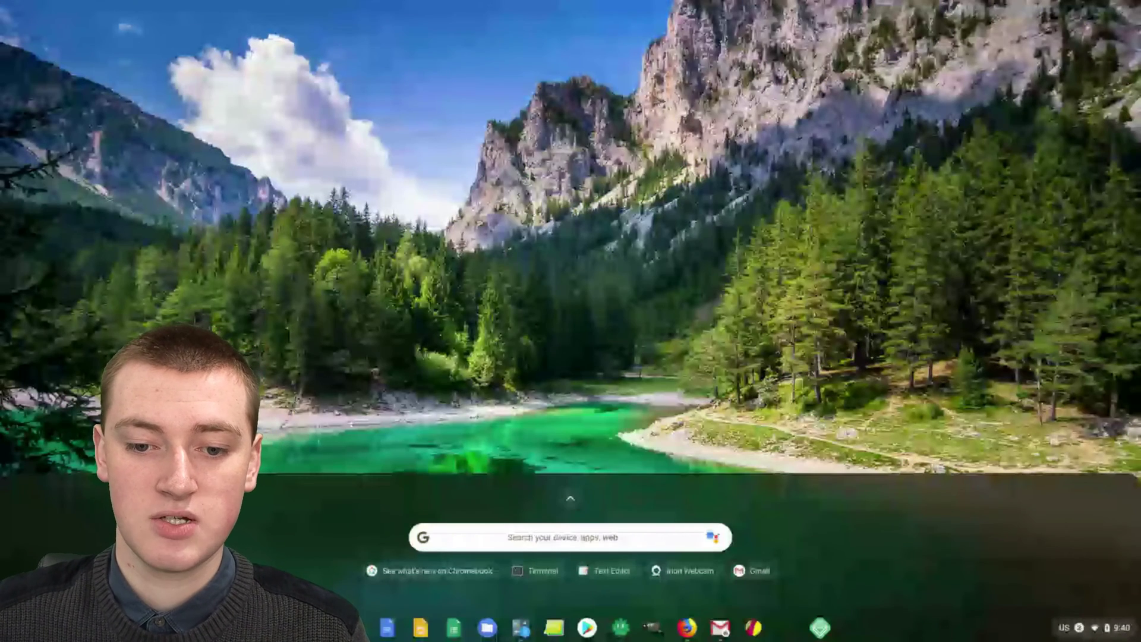
left_click(570, 499)
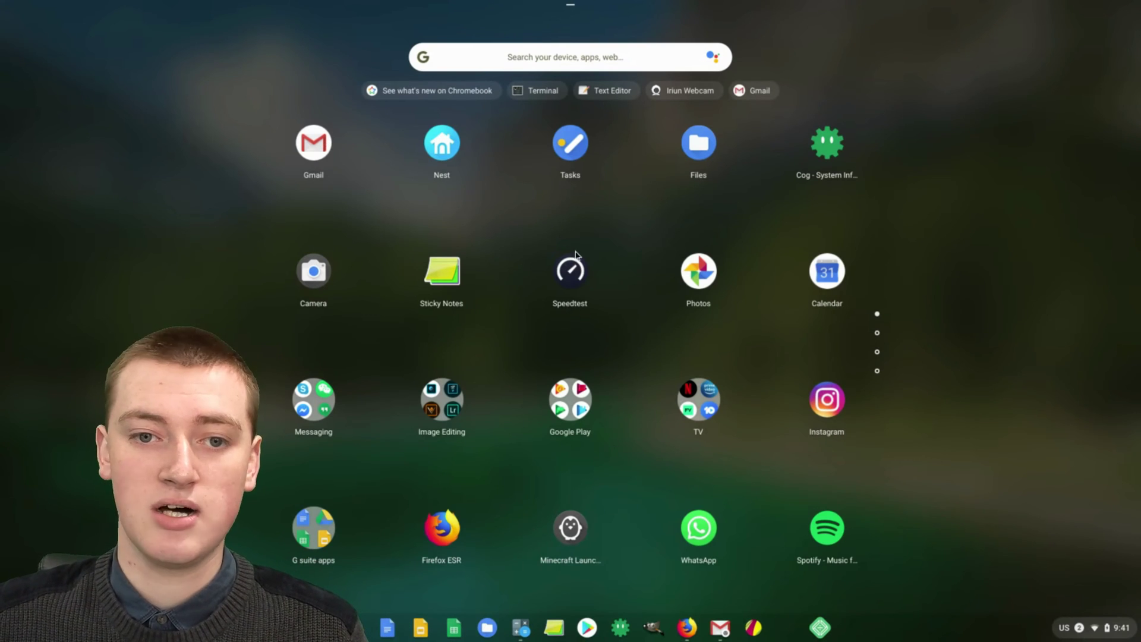
scroll(661, 261, "down", 1)
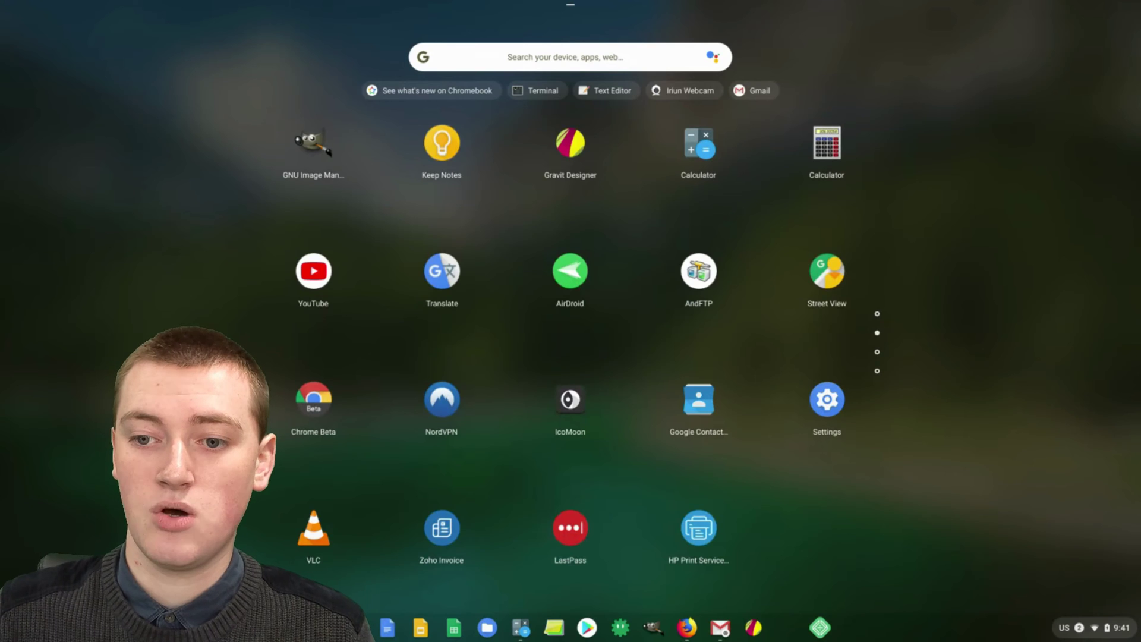
left_click(877, 315)
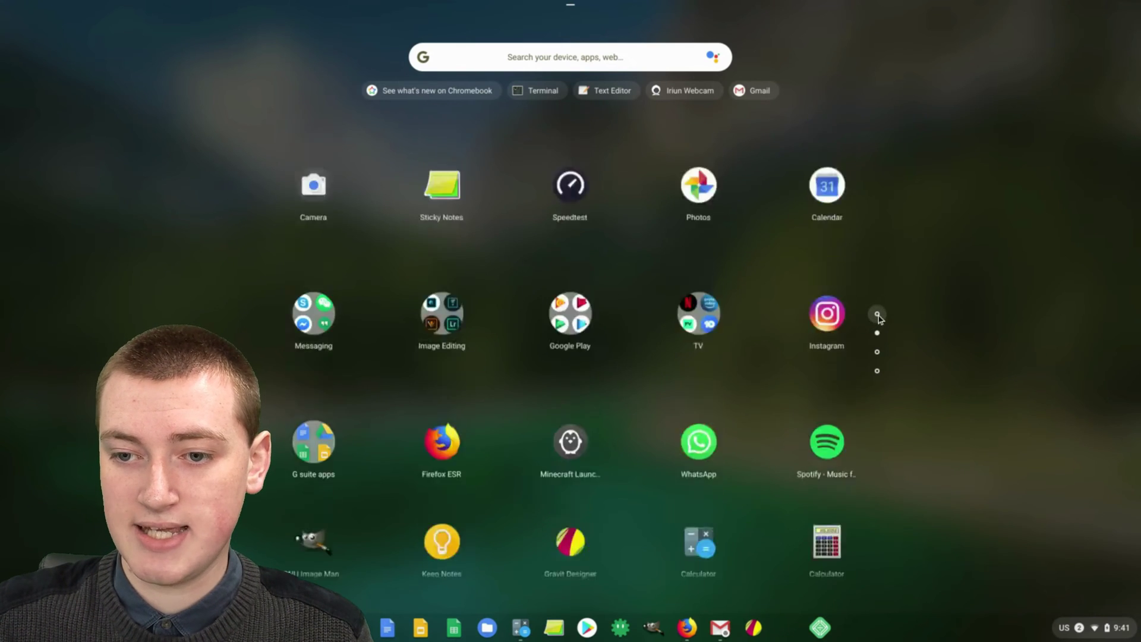
left_click(877, 370)
left_click(877, 316)
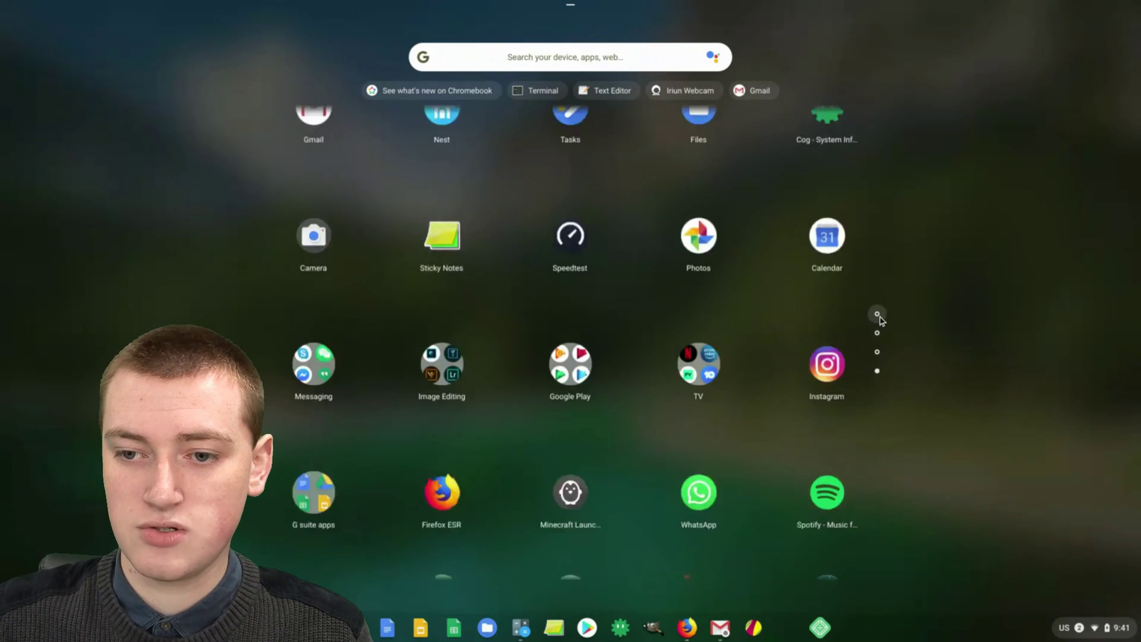
scroll(766, 316, "down", 2)
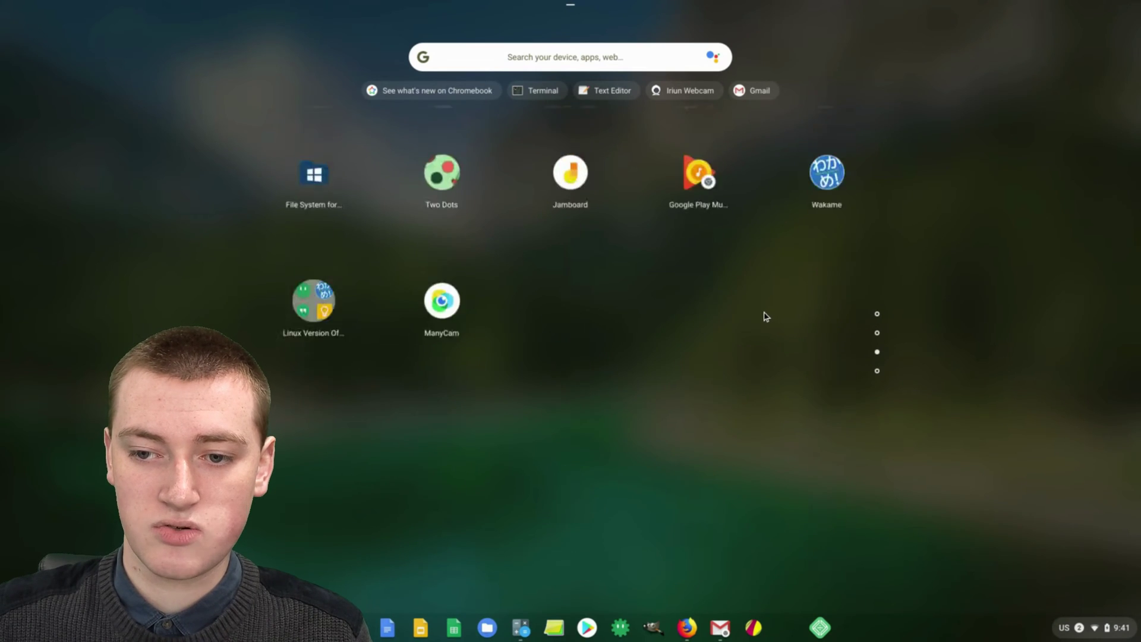
scroll(766, 316, "up", 2)
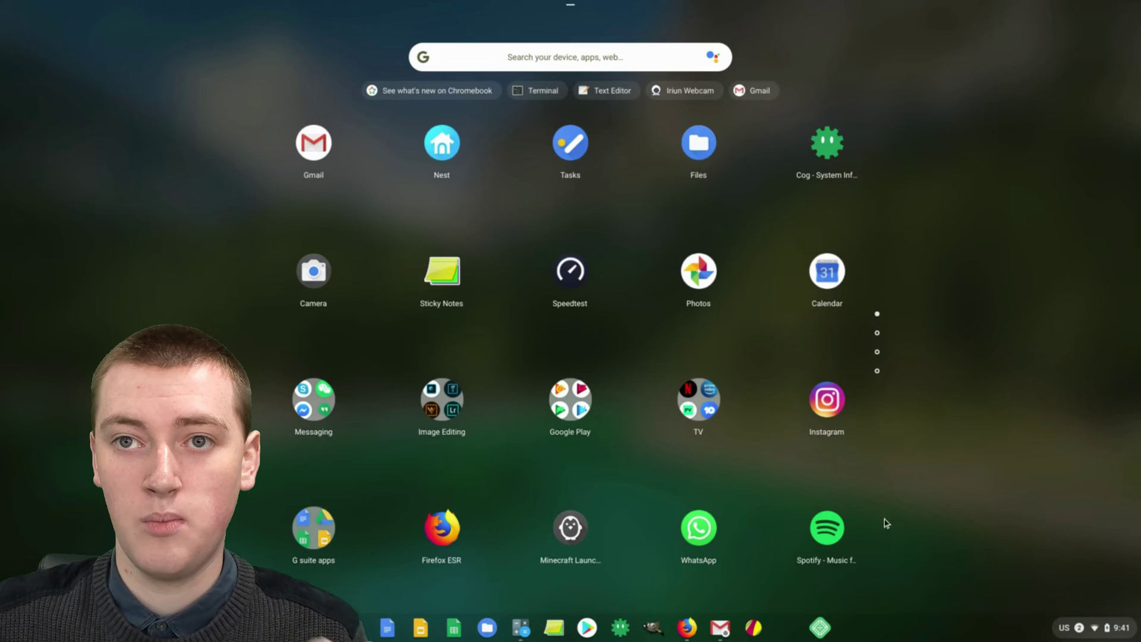
Remove Spotify from Chrome via its context menu and confirm the removal
right_click(834, 529)
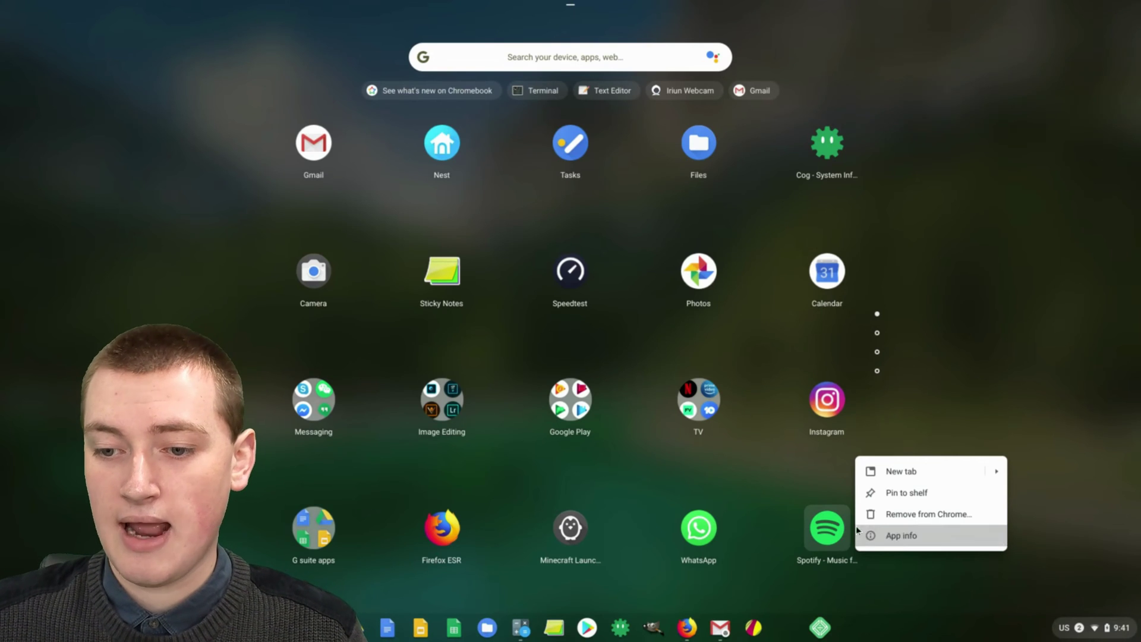
left_click(908, 514)
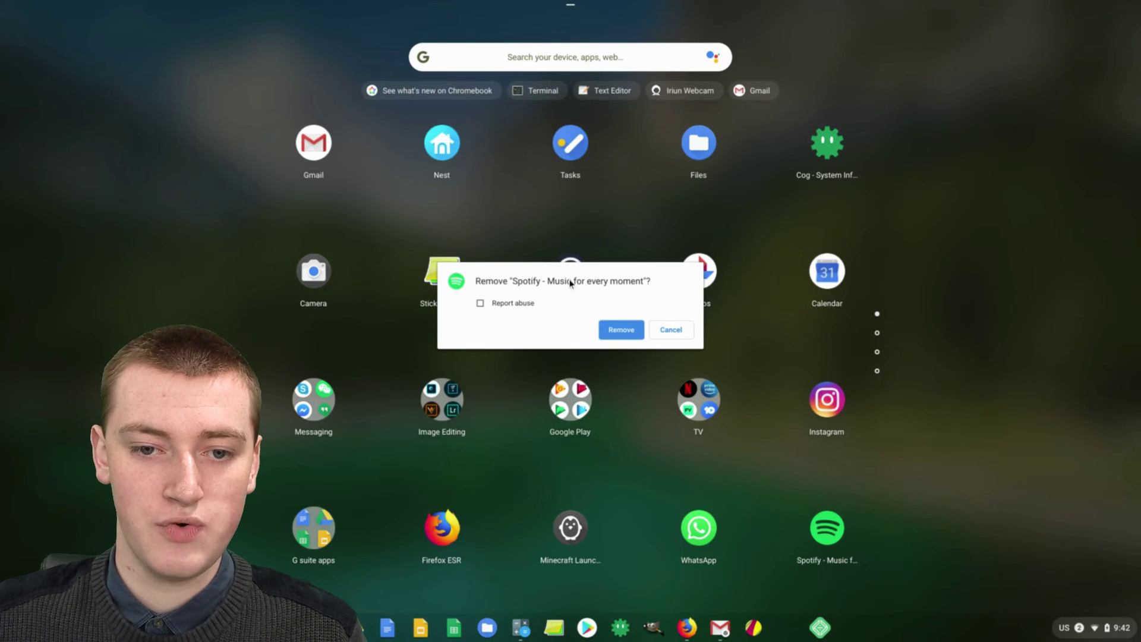
left_click(621, 329)
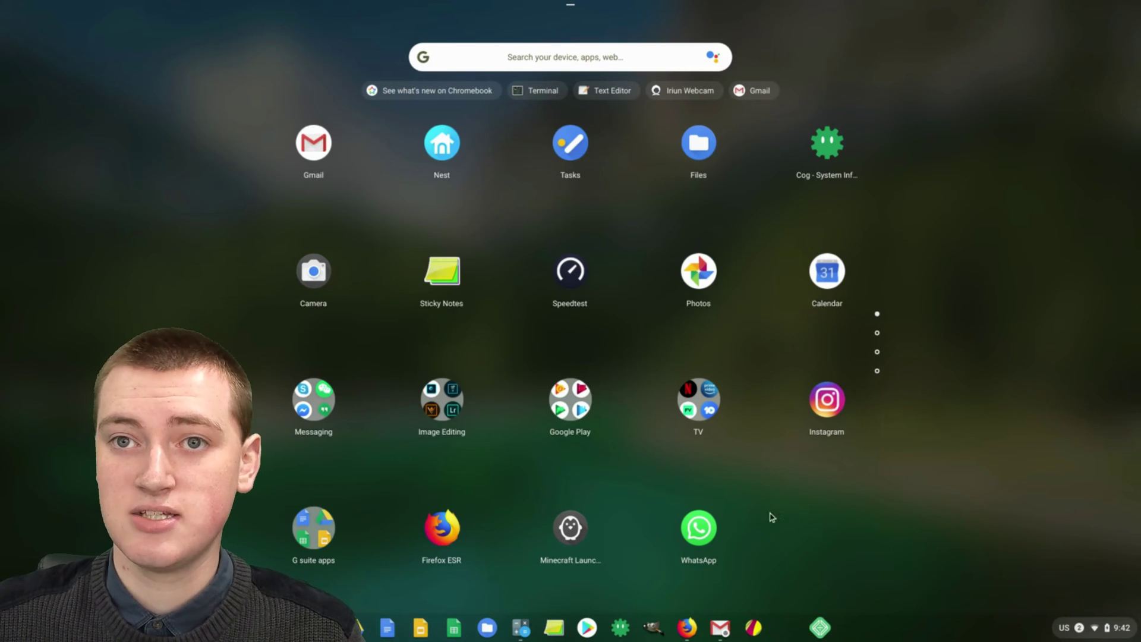
Uninstall WhatsApp from its context menu and confirm in the Uninstall app? dialog
right_click(700, 532)
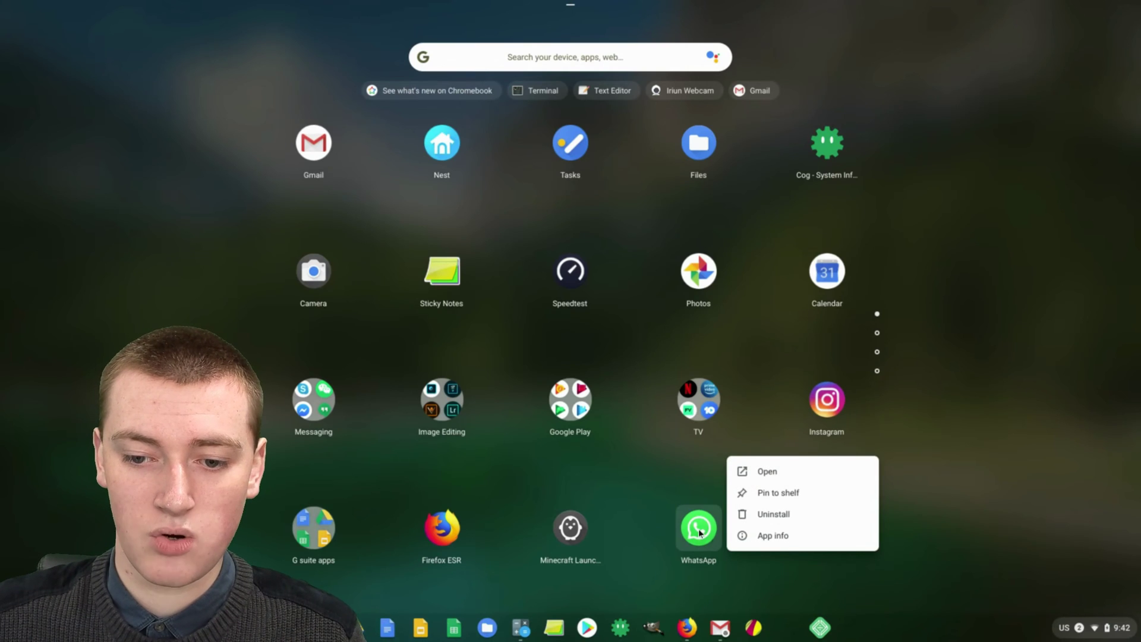
left_click(800, 515)
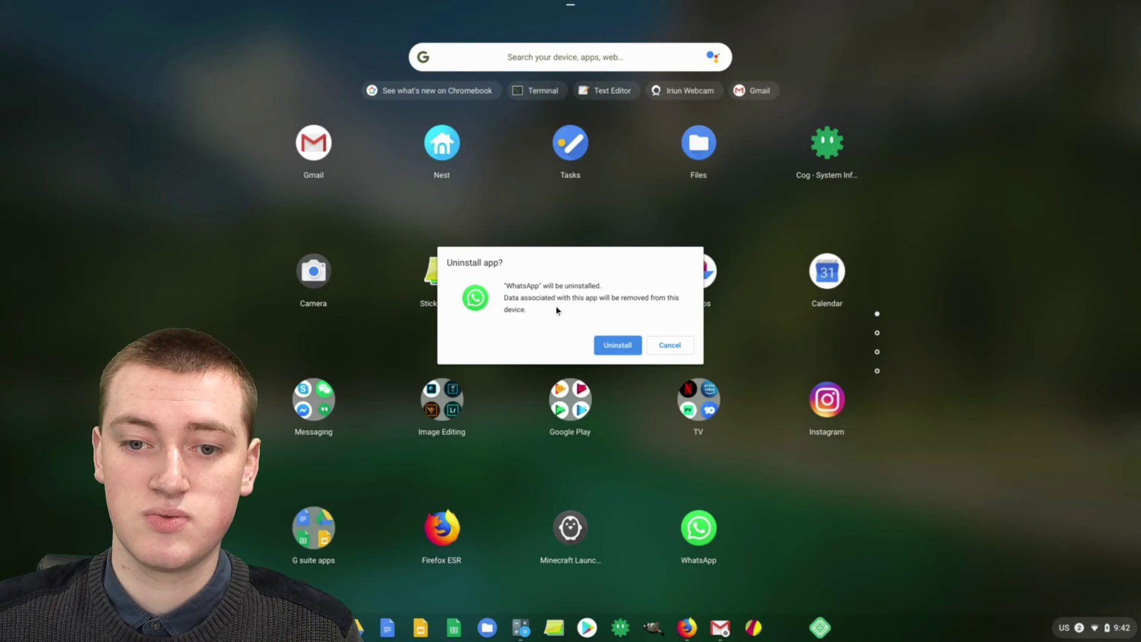
left_click(616, 345)
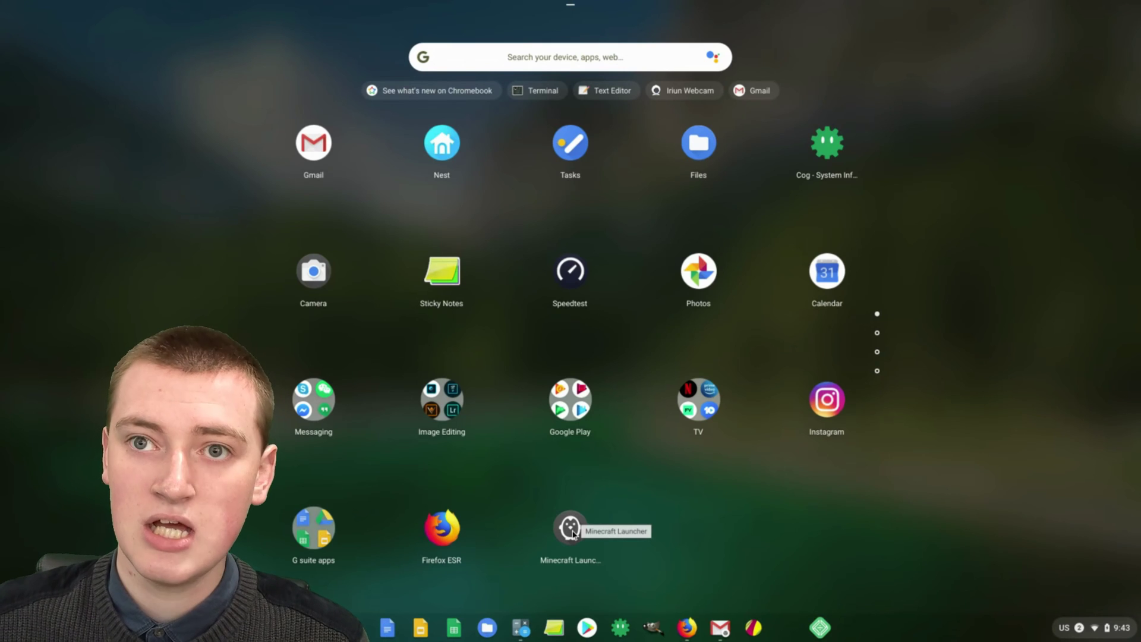
Attempt to uninstall Minecraft Launcher from its context menu and confirm the dialog
right_click(572, 534)
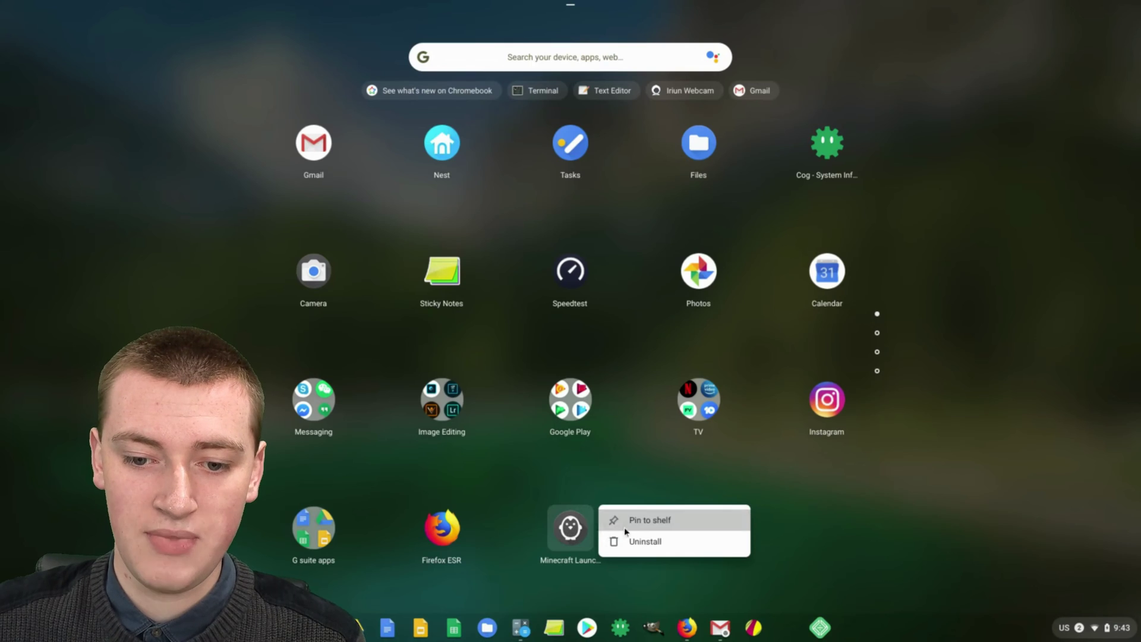
left_click(644, 541)
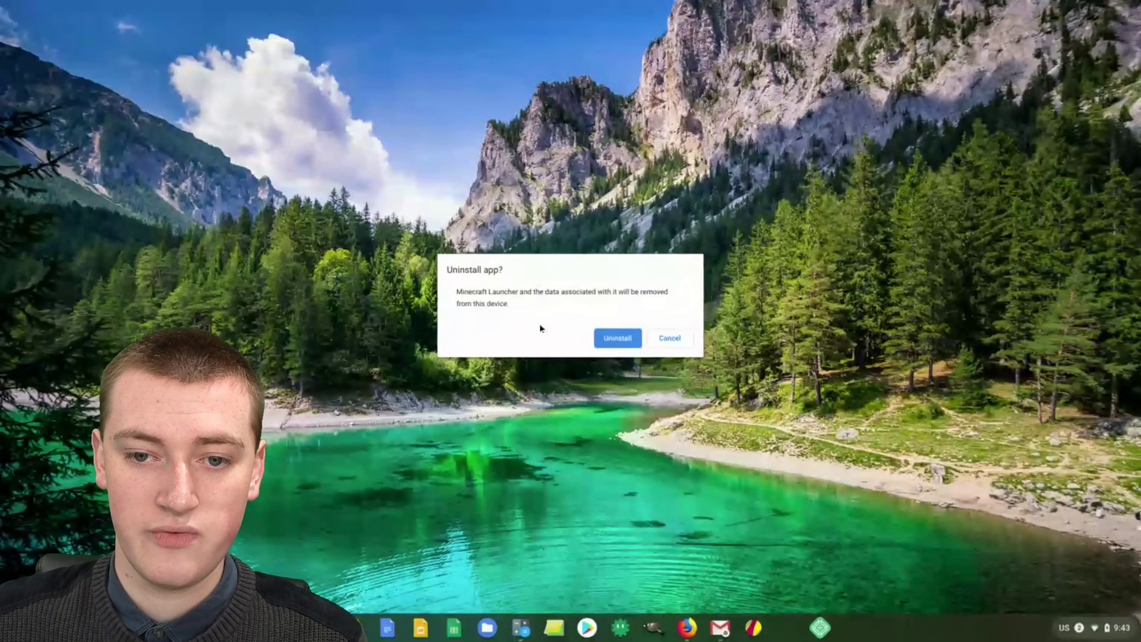
left_click(615, 339)
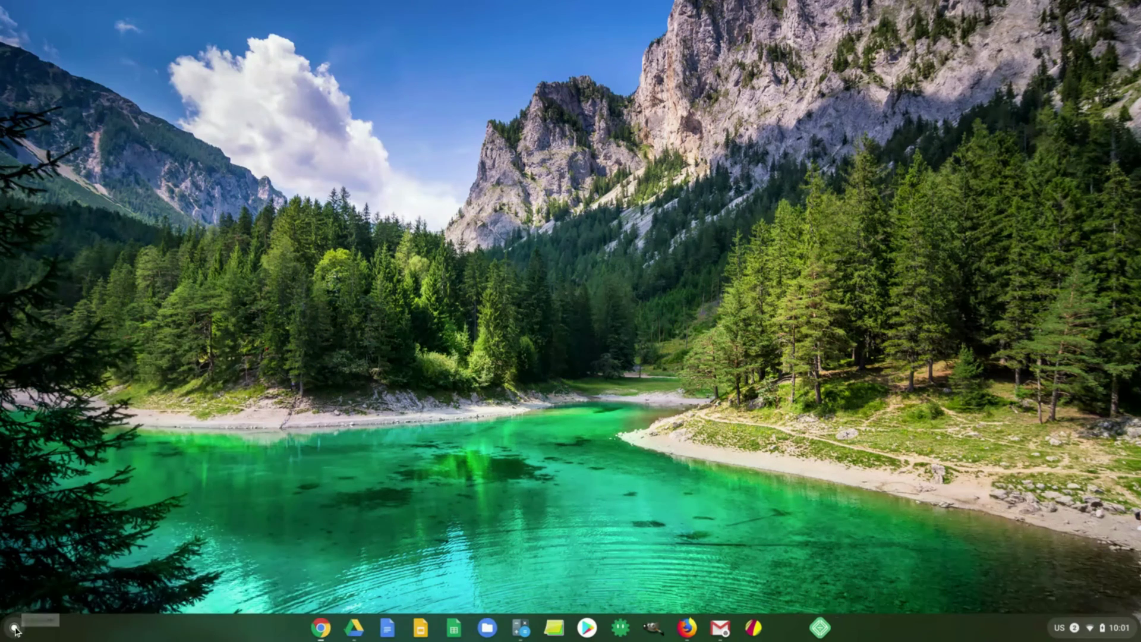
Launch Terminal from the Linux apps folder on the launcher's third page
left_click(14, 627)
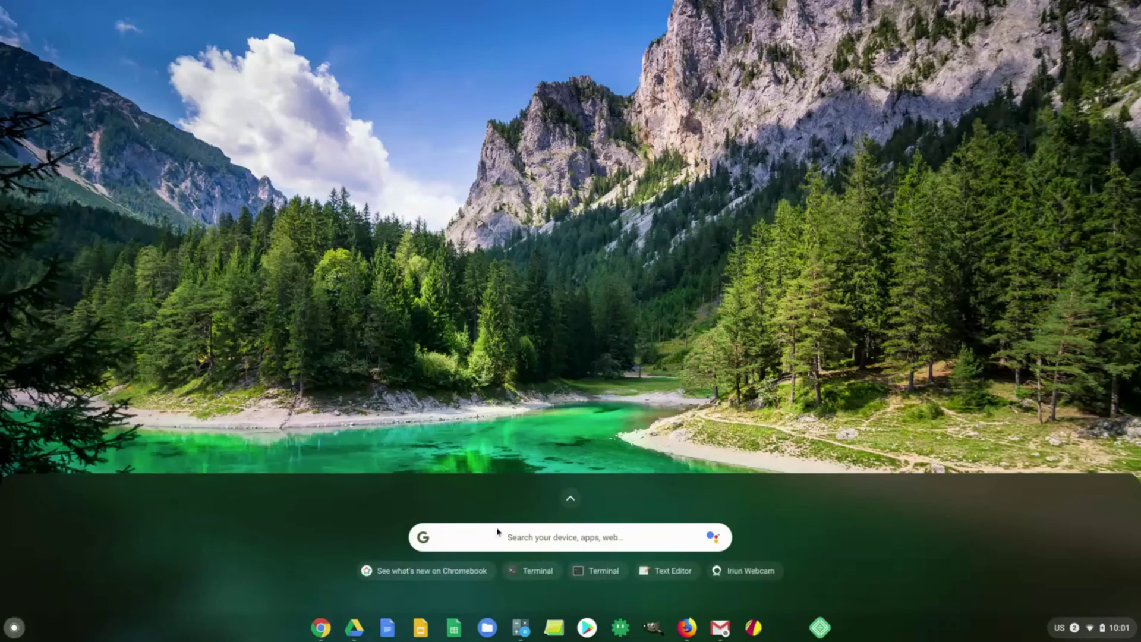
left_click(570, 499)
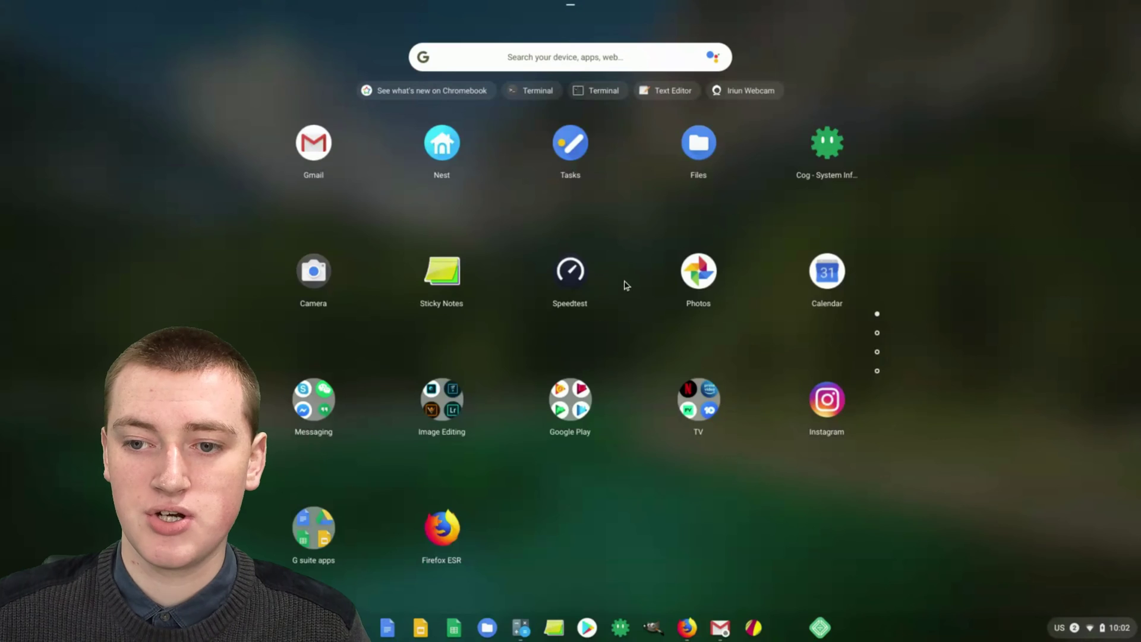
scroll(625, 281, "down", 2)
scroll(623, 278, "down", 2)
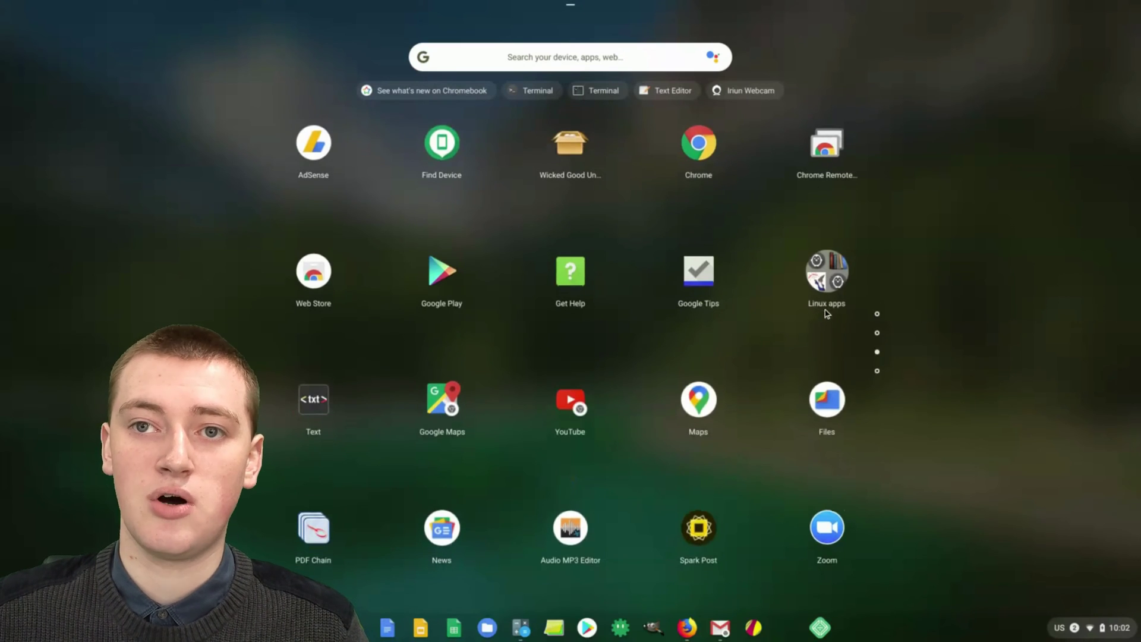
left_click(829, 274)
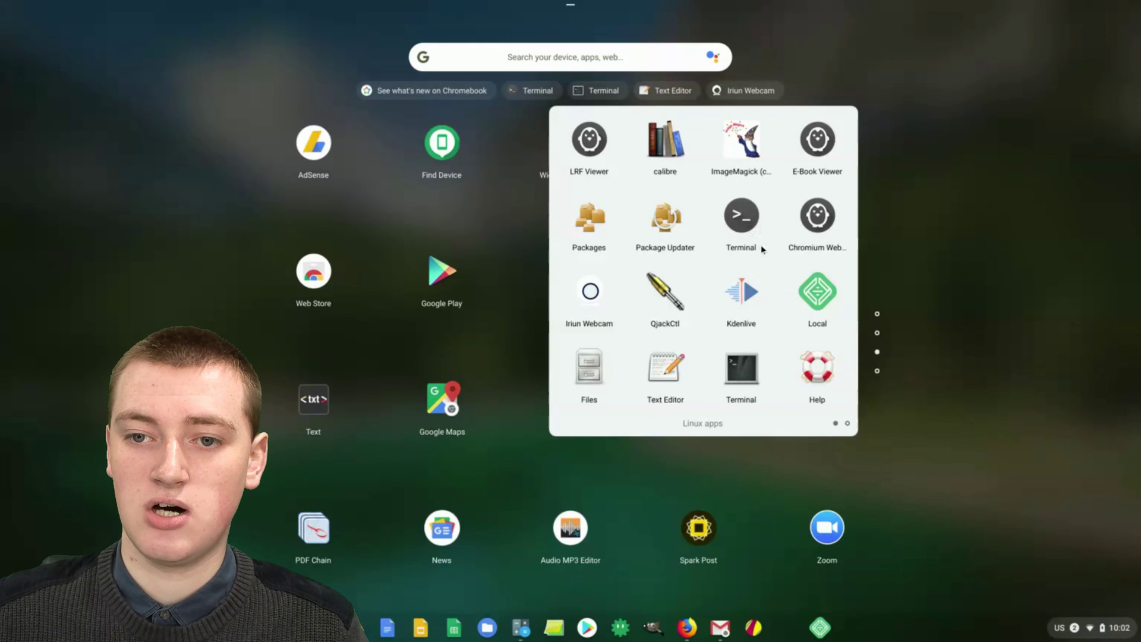
left_click(741, 217)
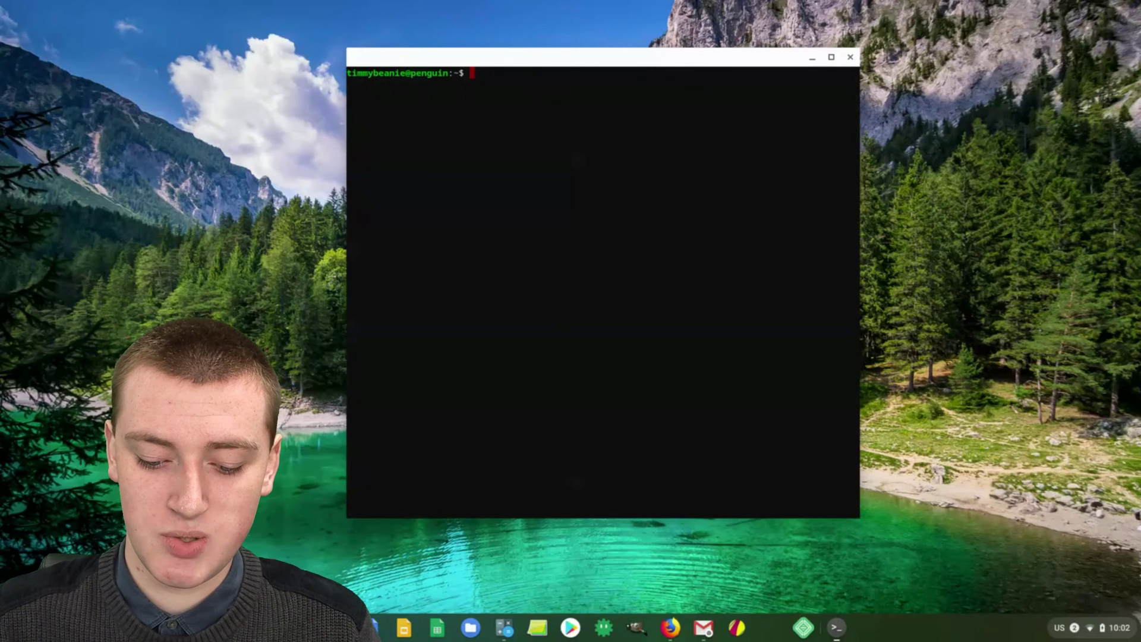
Type 'sudo apt-get - - purge remove' at the Terminal prompt
type("sudo")
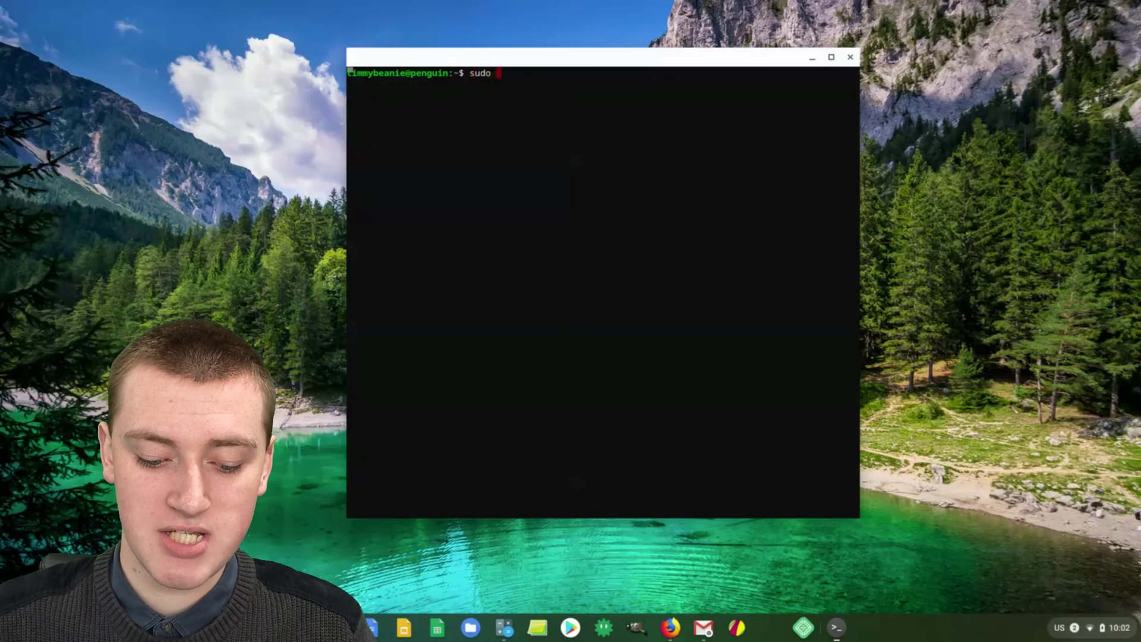
type(" apt")
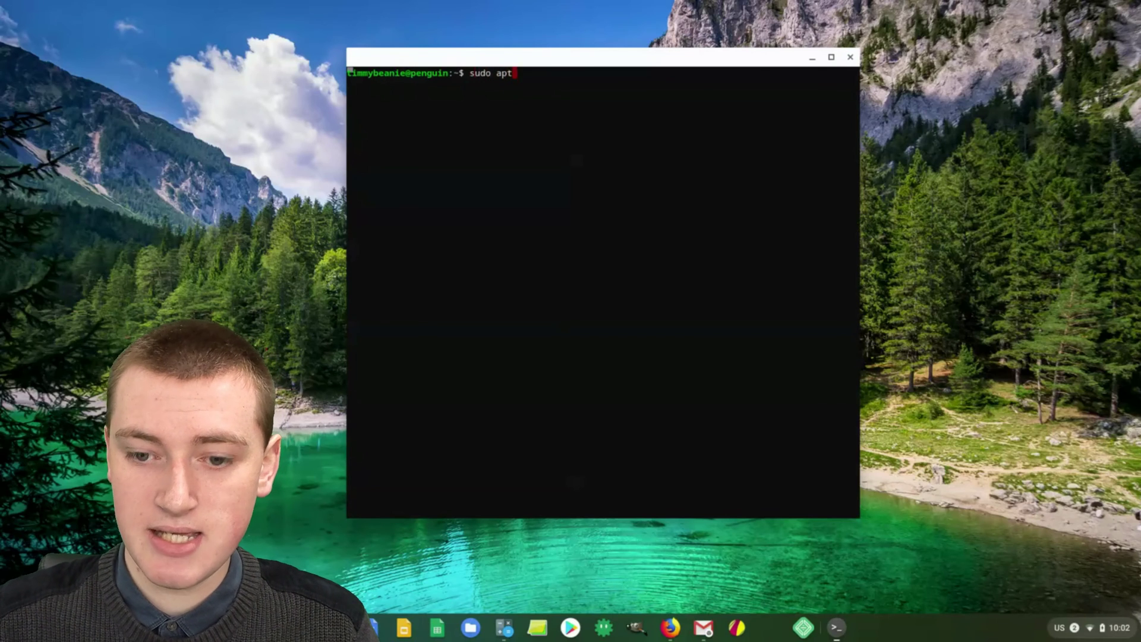
type("-")
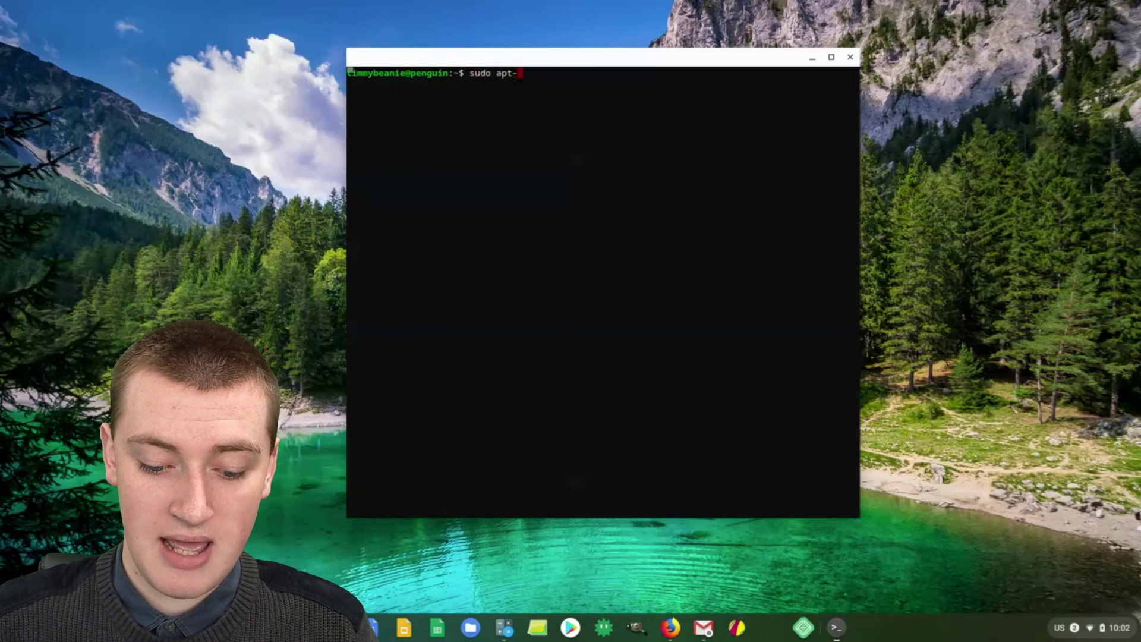
type("get")
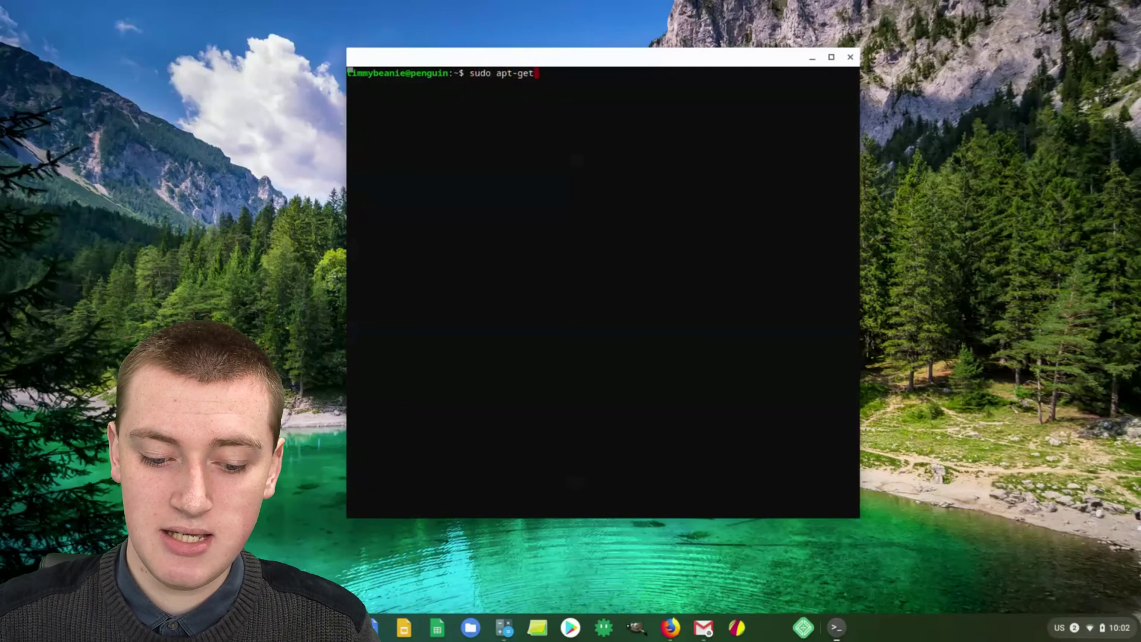
type(" -")
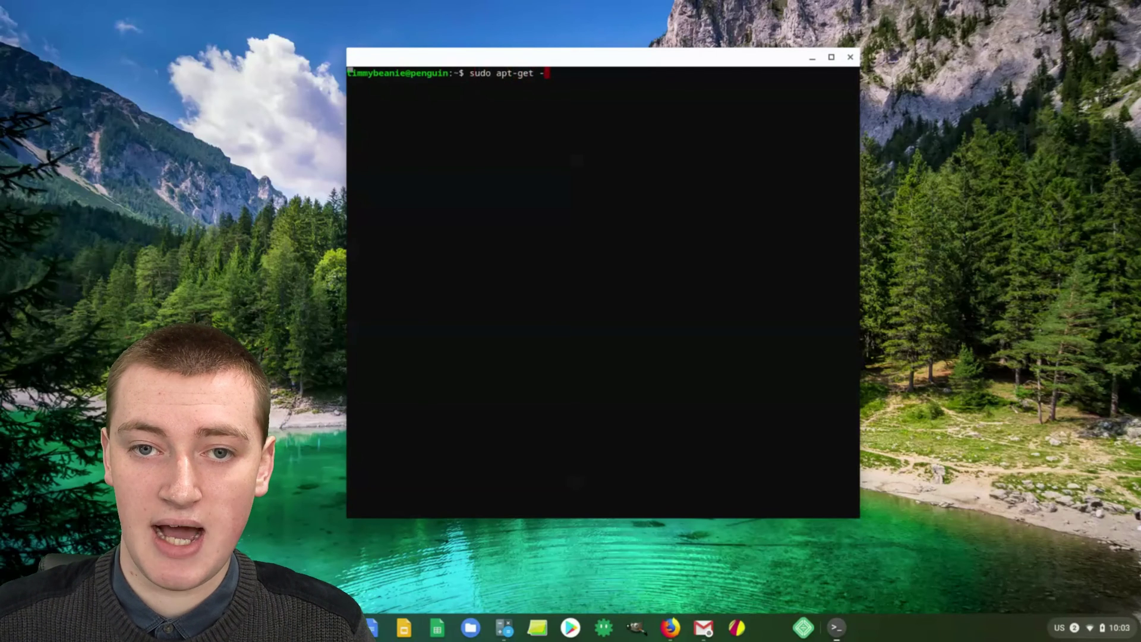
type(" -")
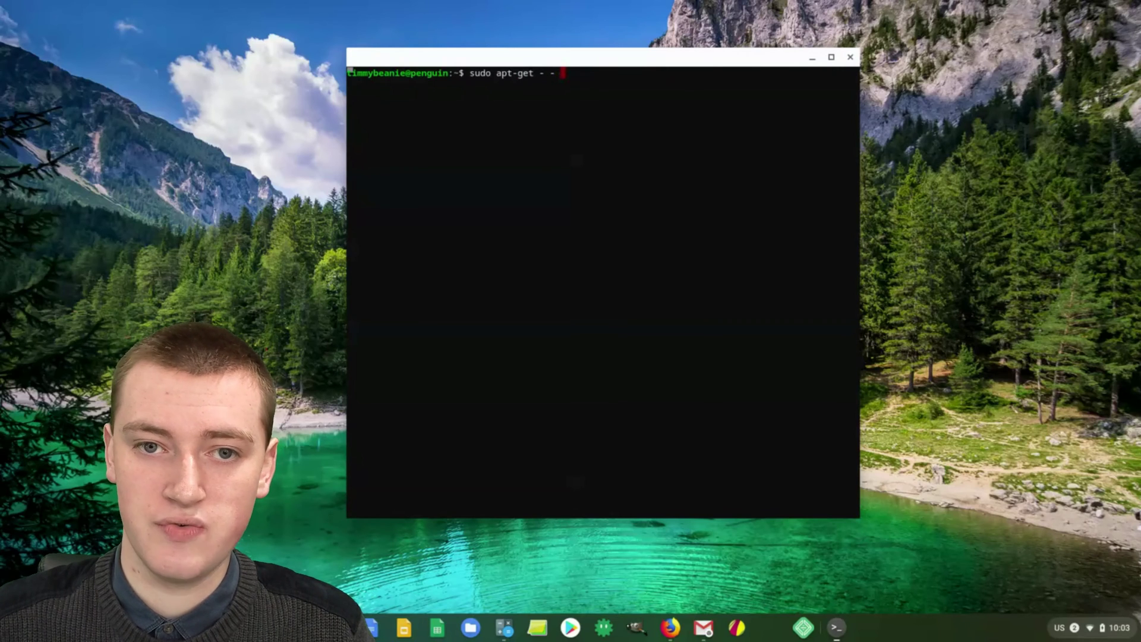
type(" purge")
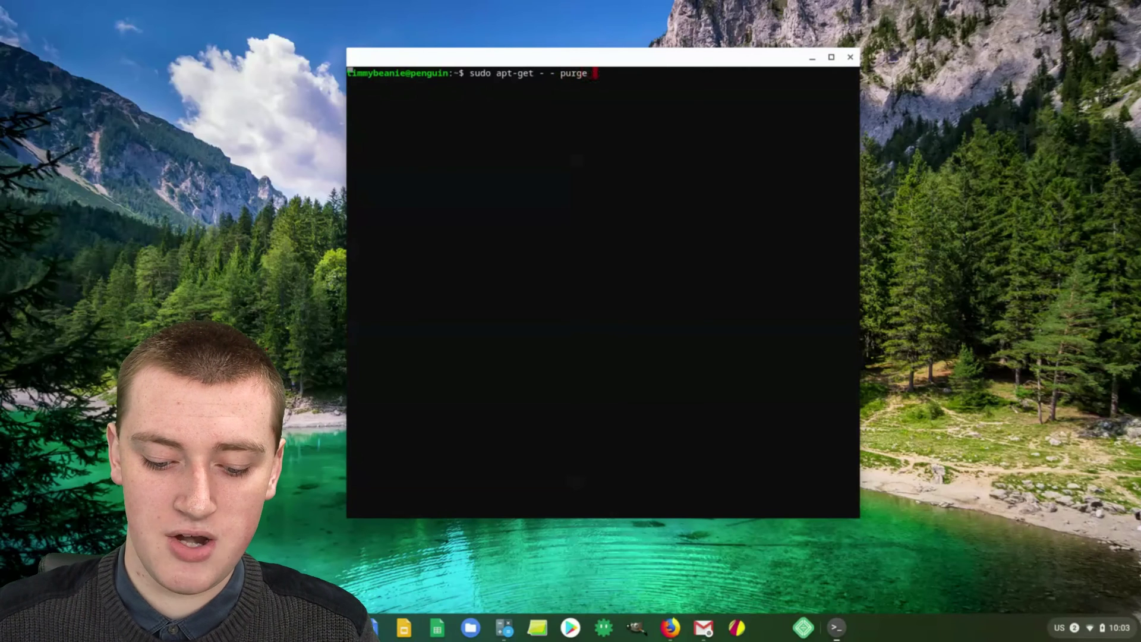
type(" remov")
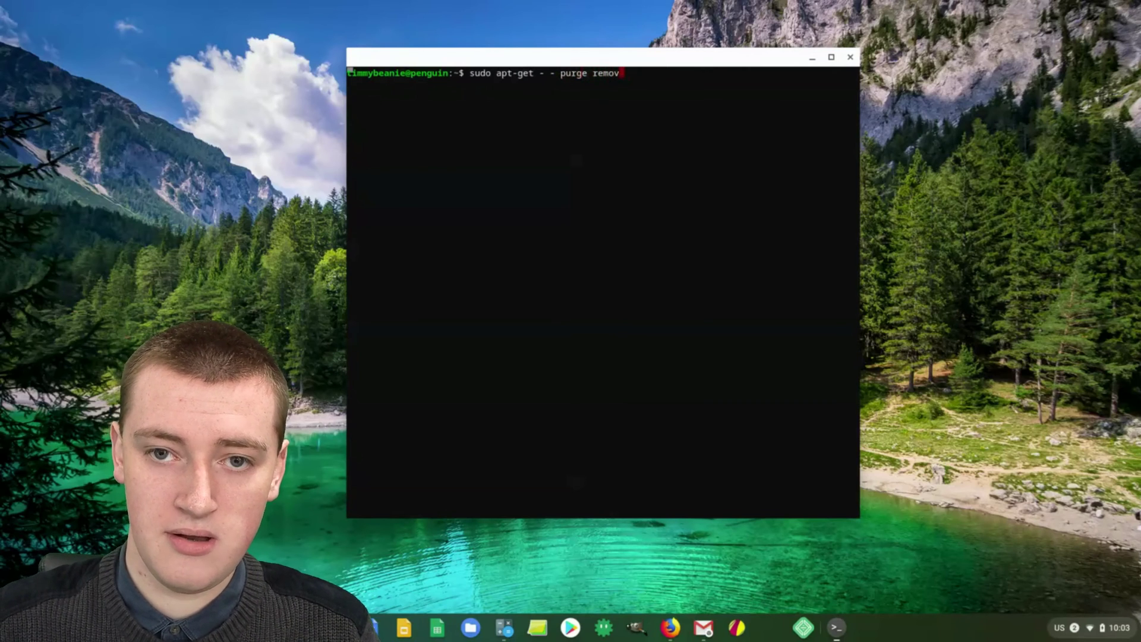
type("e")
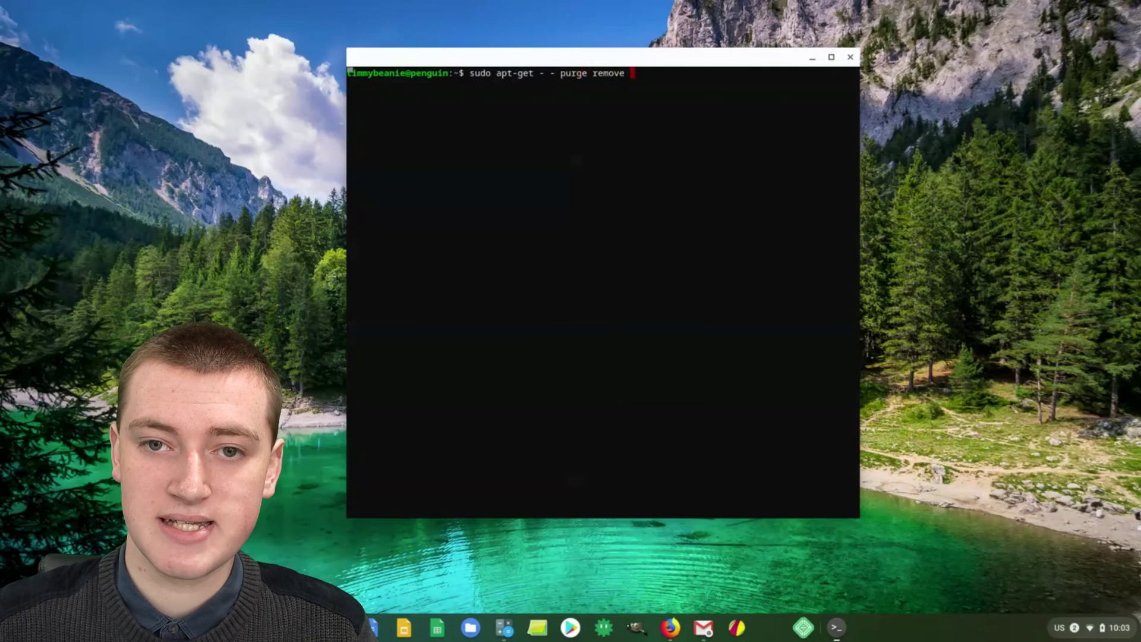